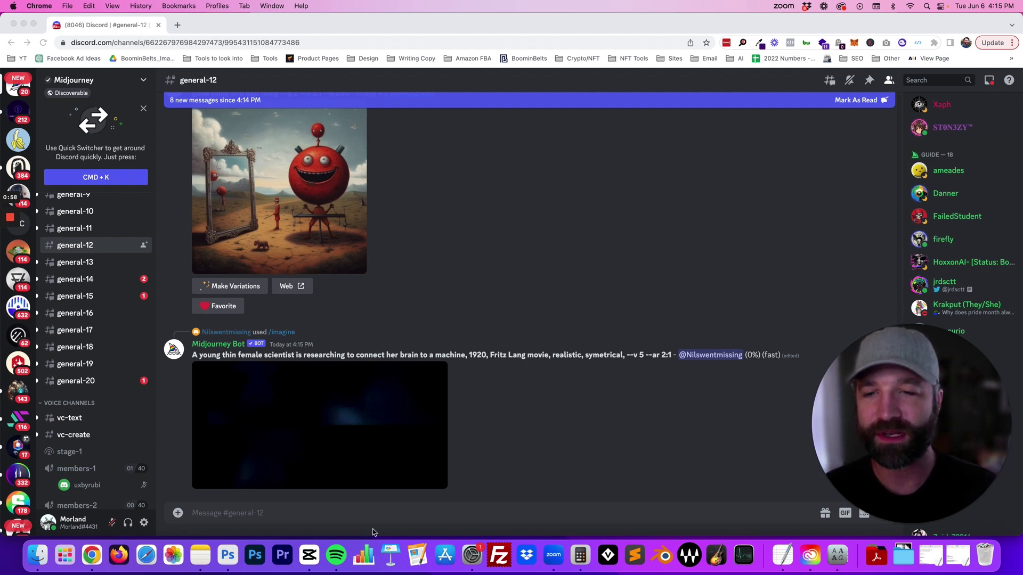
- Submit the Midjourney prompt 'logo for an AI youtube channel called AI Lab Zone' for four options
{"action": "left_click", "coordinate": [387, 515]}
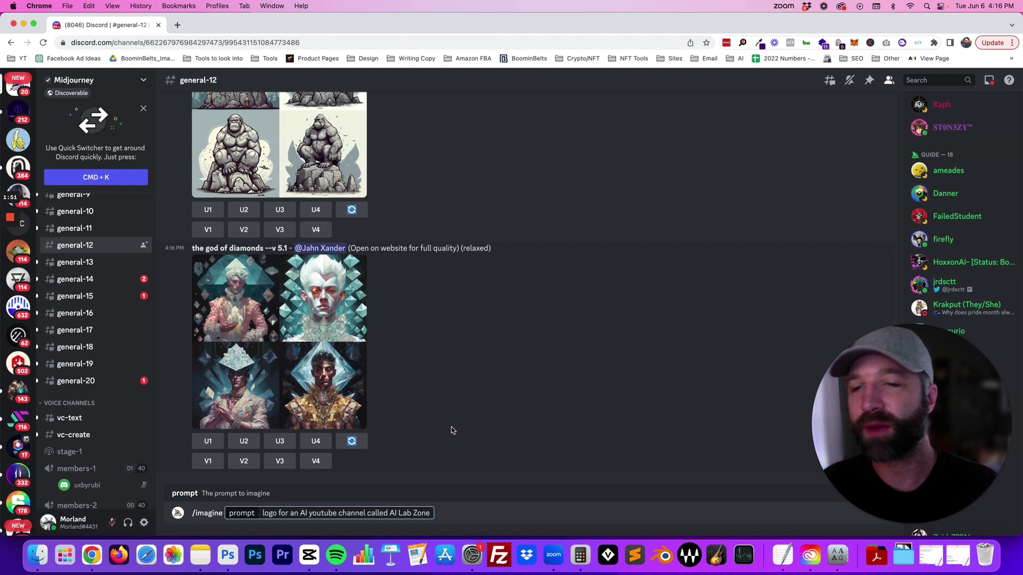
{"action": "left_click_drag", "start_coordinate": [264, 513], "coordinate": [436, 515]}
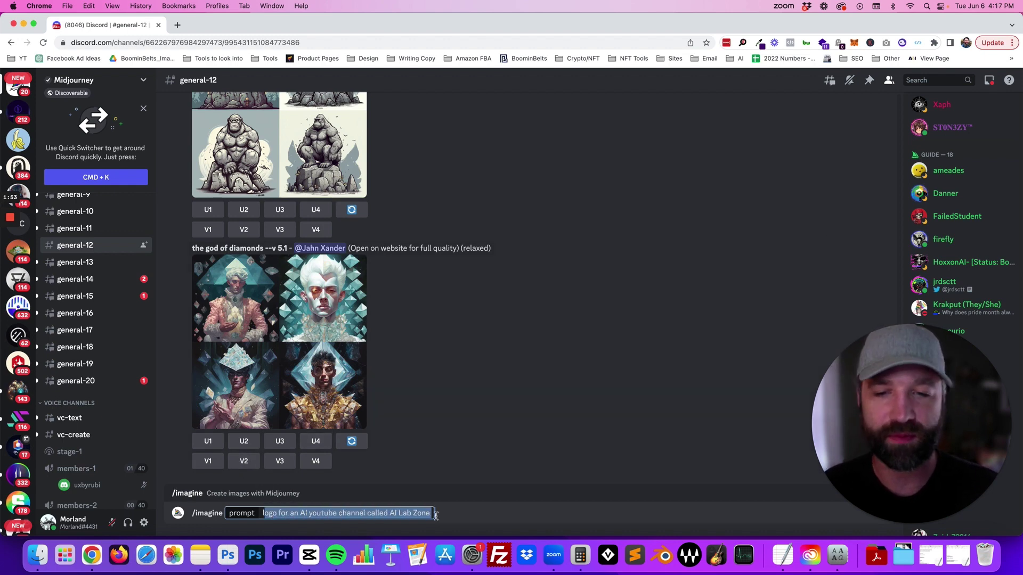
{"action": "left_click", "coordinate": [363, 513]}
{"action": "key", "text": "Return"}
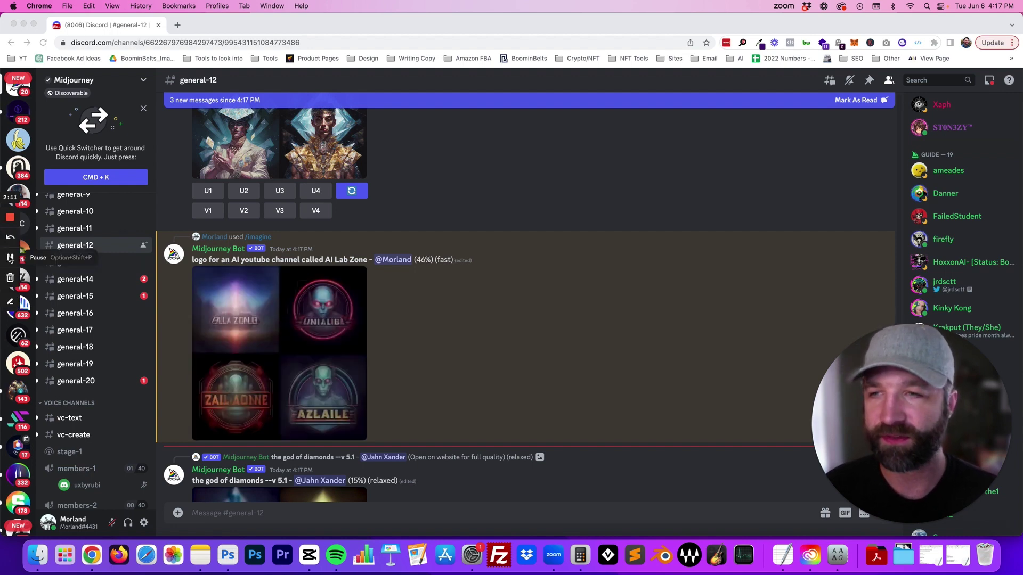
- Download the neon octagon logo and open the saved PNG in Adobe Photoshop (Beta) from Finder
{"action": "left_click", "coordinate": [10, 258]}
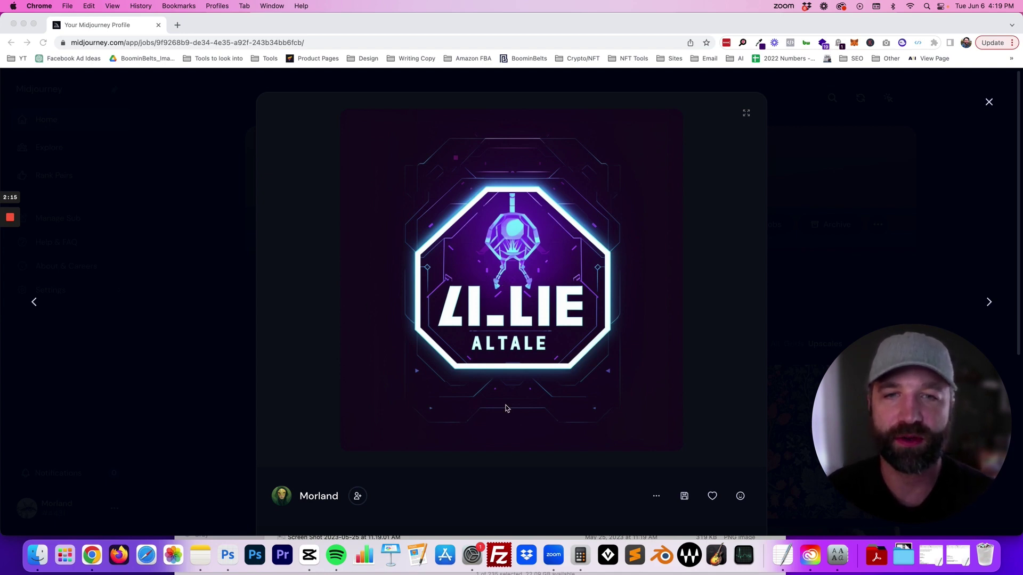
{"action": "left_click", "coordinate": [683, 499]}
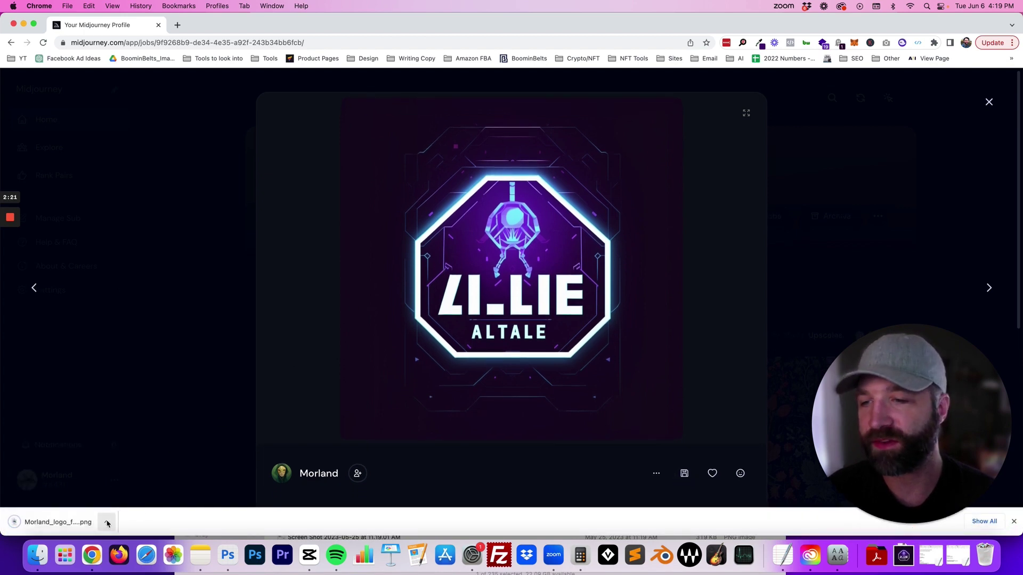
{"action": "left_click", "coordinate": [106, 524]}
{"action": "left_click", "coordinate": [136, 513]}
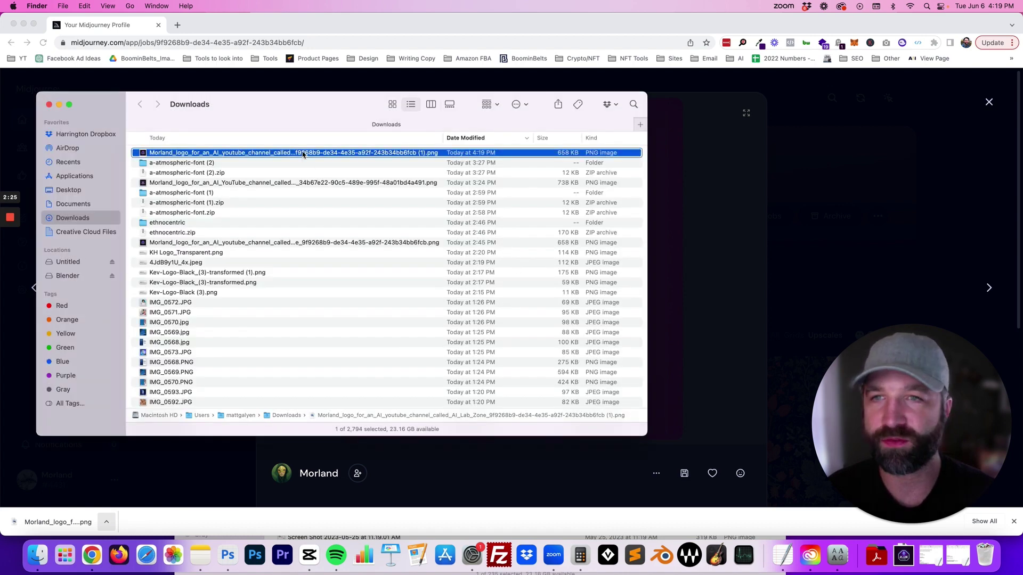
{"action": "right_click", "coordinate": [304, 153]}
{"action": "mouse_move", "coordinate": [341, 168]}
{"action": "left_click", "coordinate": [764, 207]}
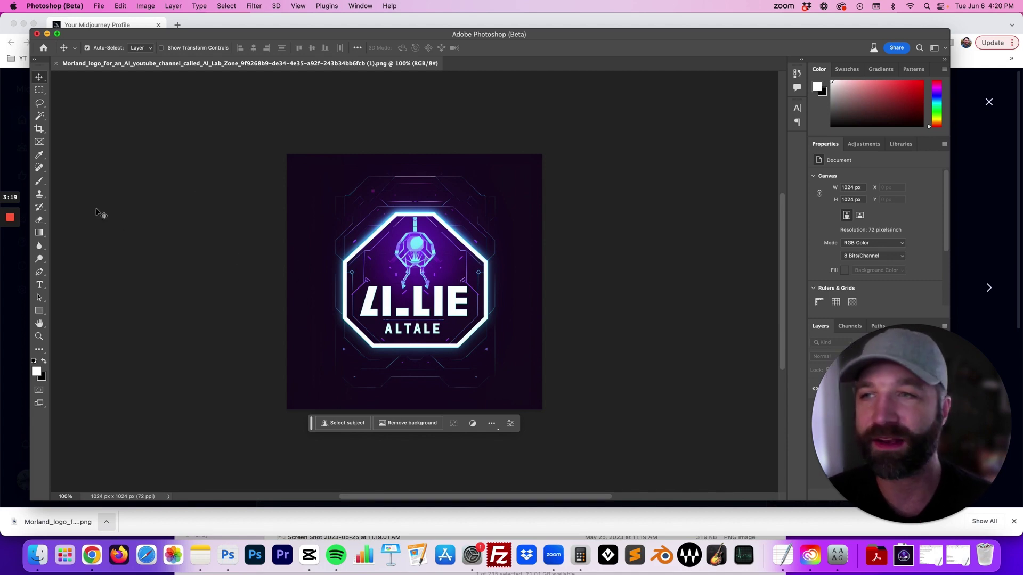
- Marquee-select the garbled lettering inside the octagon and start a Generative Fill on it
{"action": "left_click", "coordinate": [39, 90]}
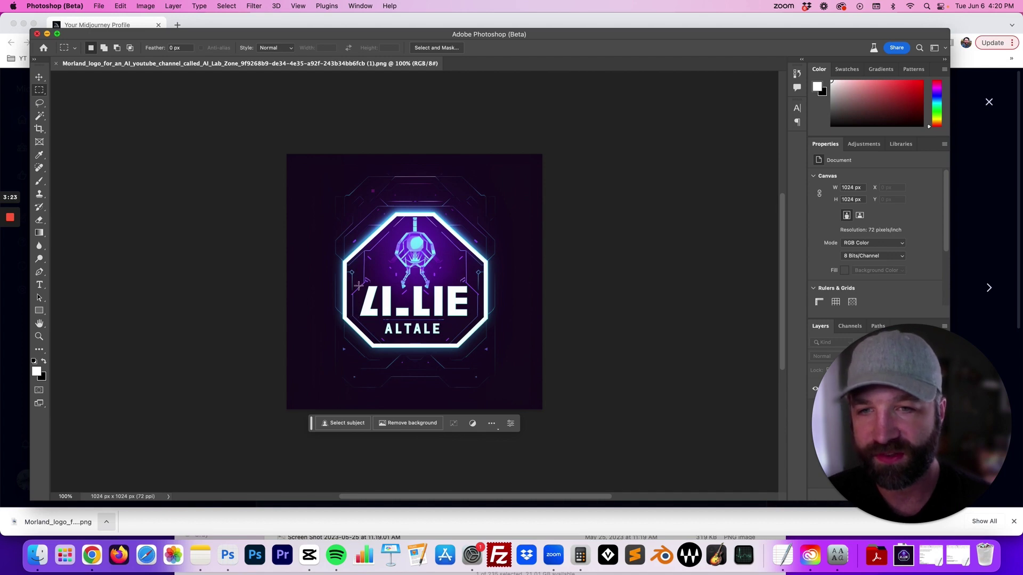
{"action": "left_click_drag", "start_coordinate": [355, 282], "coordinate": [474, 339]}
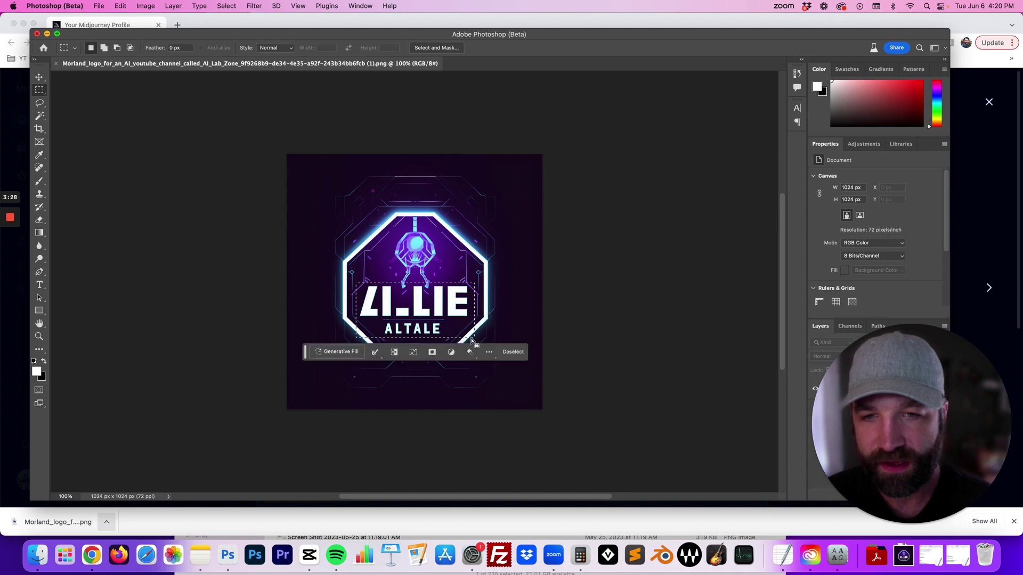
{"action": "left_click", "coordinate": [342, 353]}
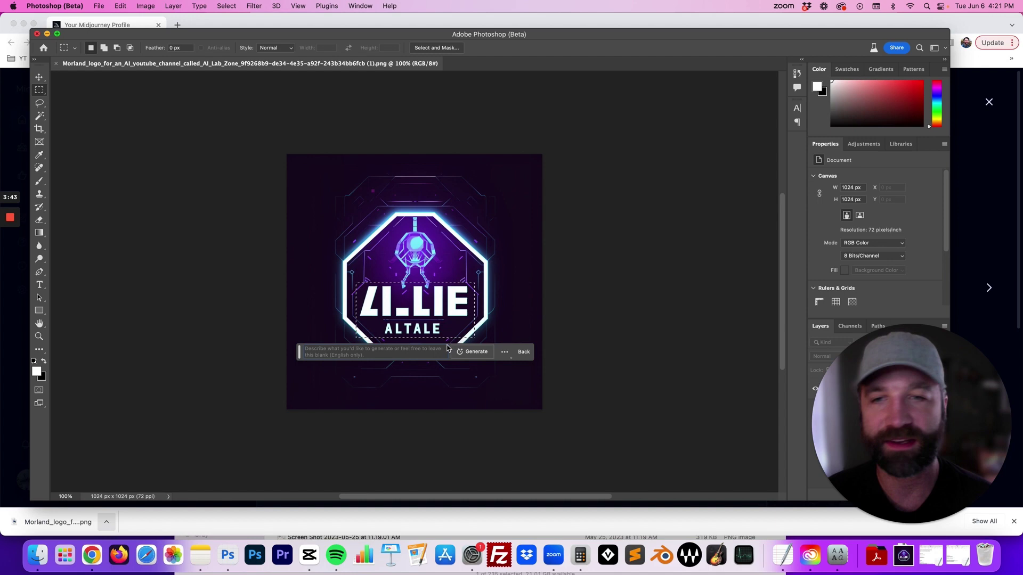
- Generate with an empty prompt, compare the three variations, and keep variation 2
{"action": "left_click", "coordinate": [472, 353]}
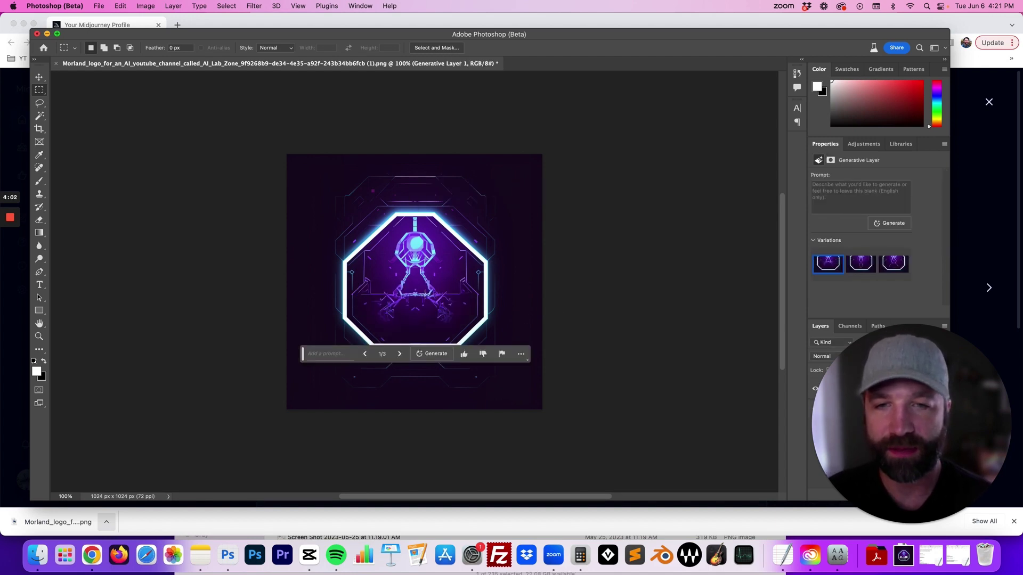
{"action": "left_click", "coordinate": [861, 266]}
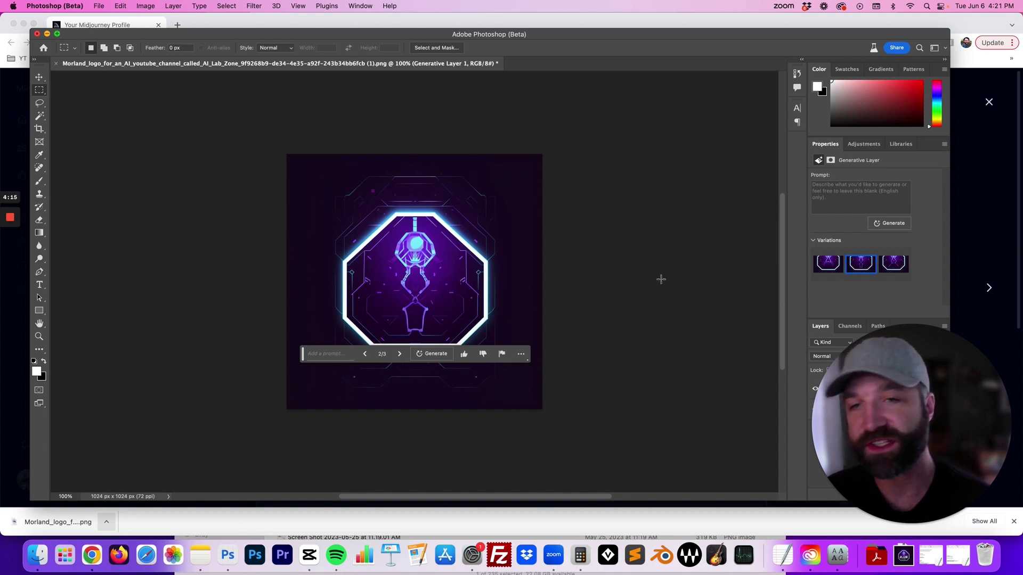
{"action": "scroll", "coordinate": [682, 309], "scroll_direction": "down", "scroll_amount": 2}
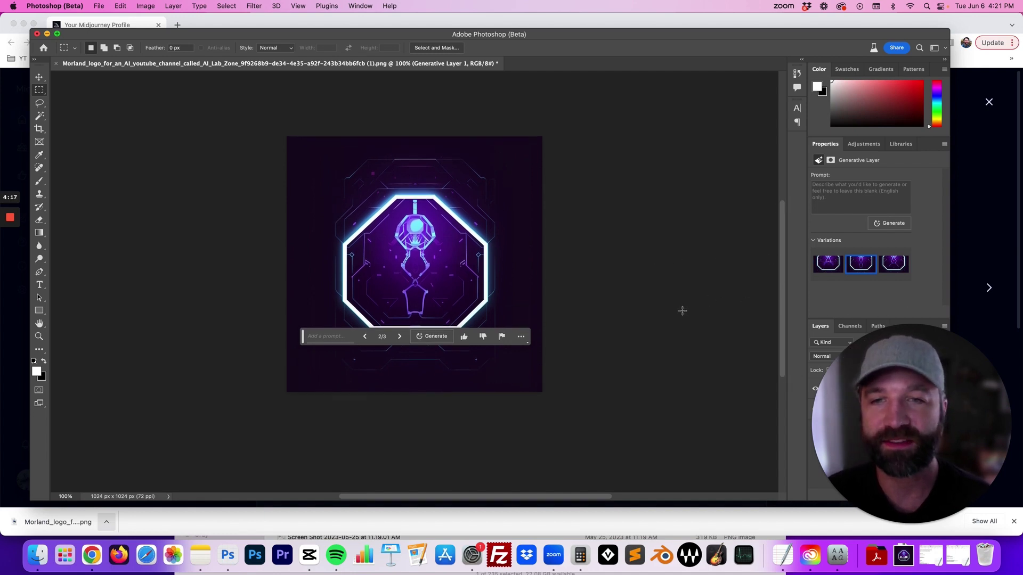
{"action": "left_click", "coordinate": [893, 264]}
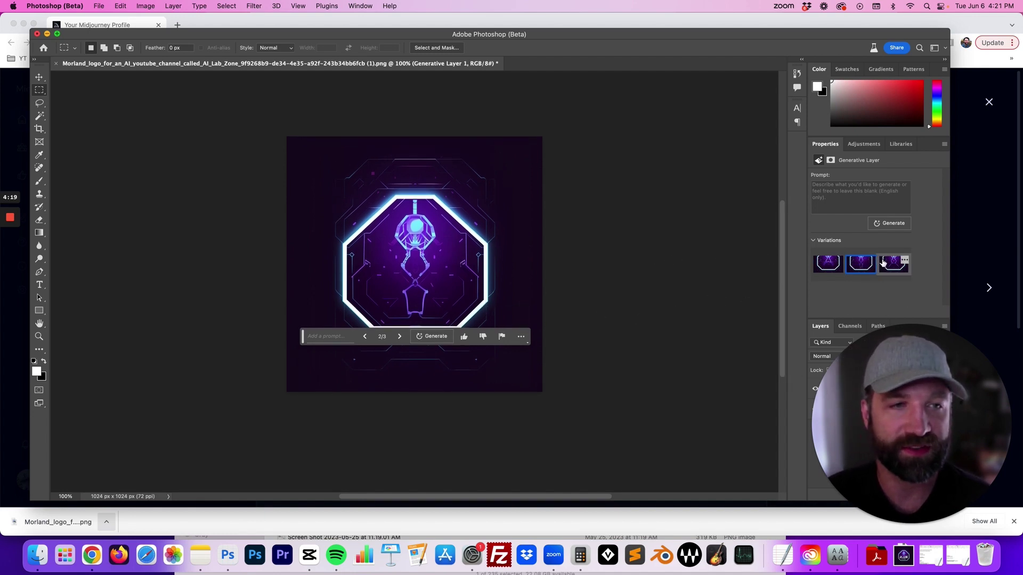
{"action": "left_click", "coordinate": [860, 263]}
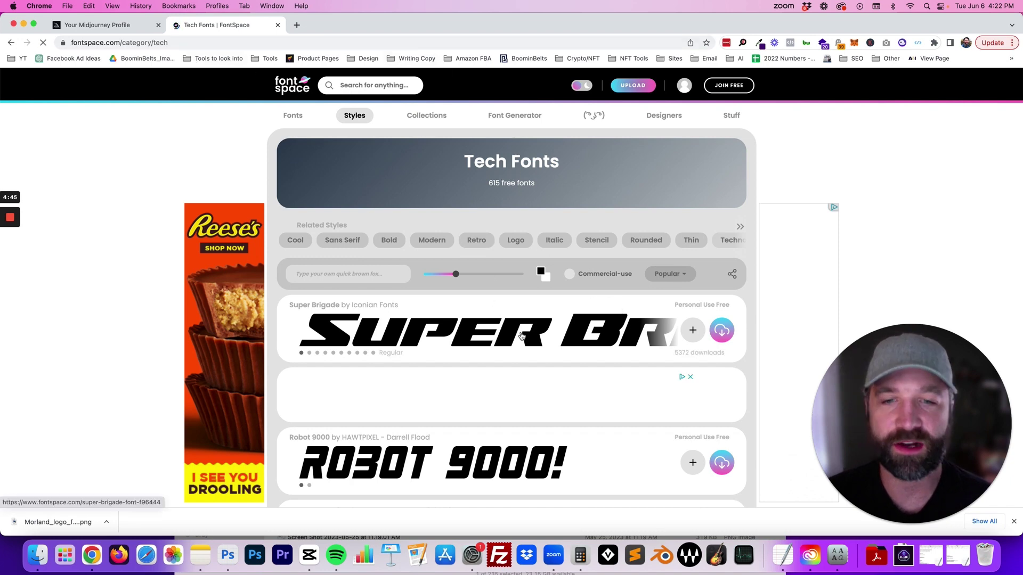
- Filter FontSpace tech fonts to commercial use, download Astro Space, and expand a-astro-space-font.zip
{"action": "scroll", "coordinate": [559, 295], "scroll_direction": "down", "scroll_amount": 4}
{"action": "scroll", "coordinate": [559, 295], "scroll_direction": "up", "scroll_amount": 4}
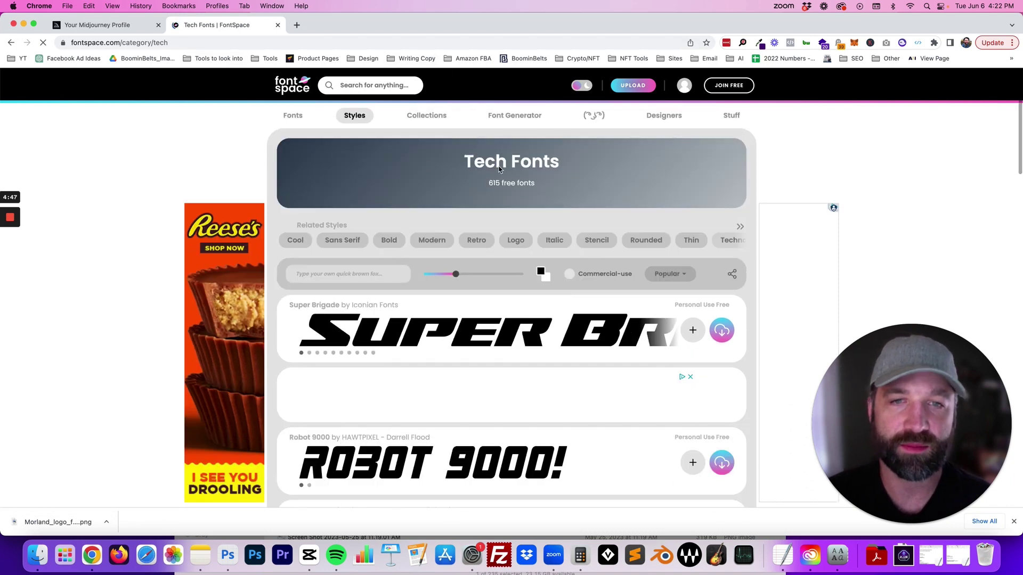
{"action": "scroll", "coordinate": [608, 400], "scroll_direction": "down", "scroll_amount": 5}
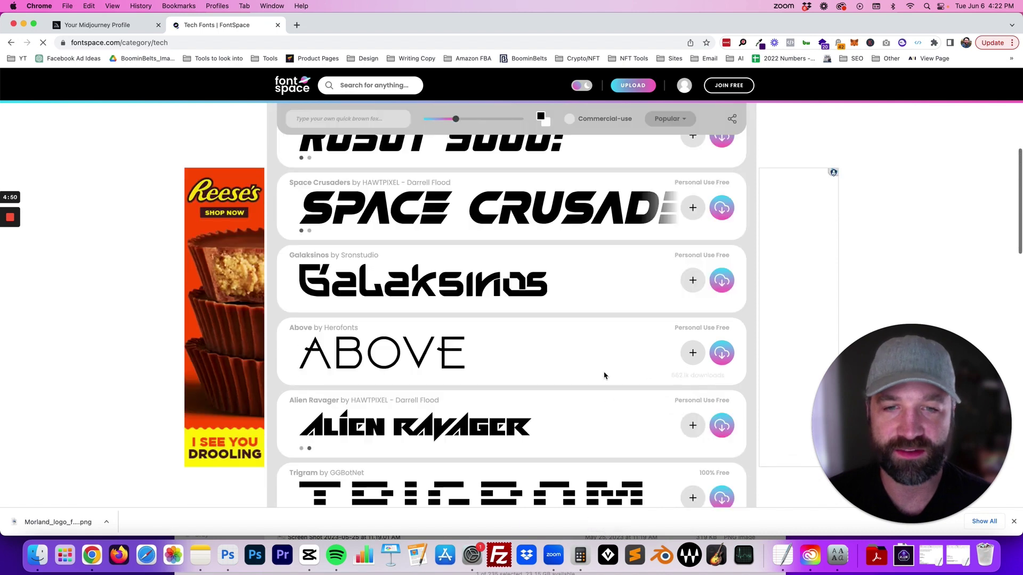
{"action": "scroll", "coordinate": [605, 373], "scroll_direction": "up", "scroll_amount": 5}
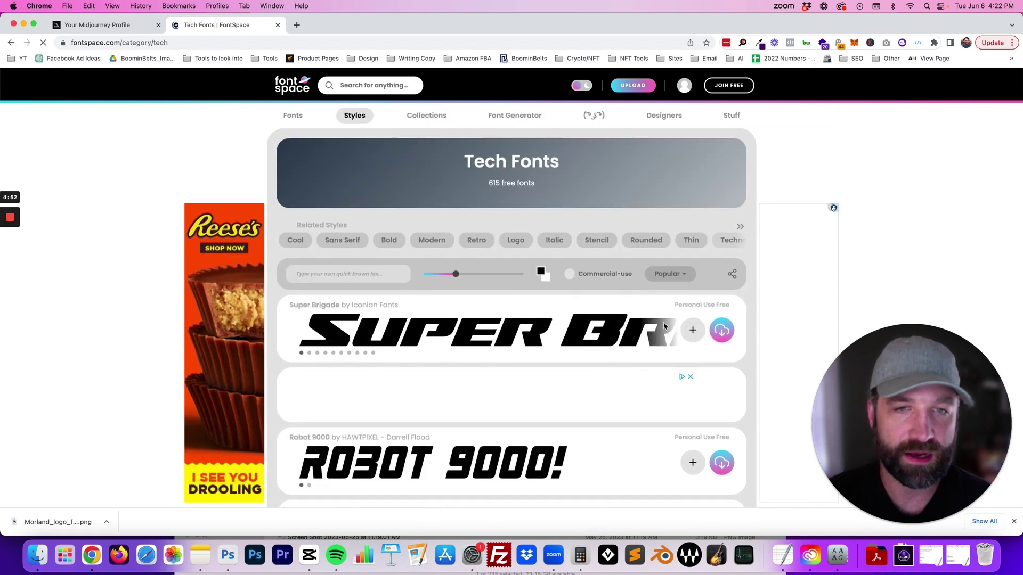
{"action": "left_click", "coordinate": [585, 275]}
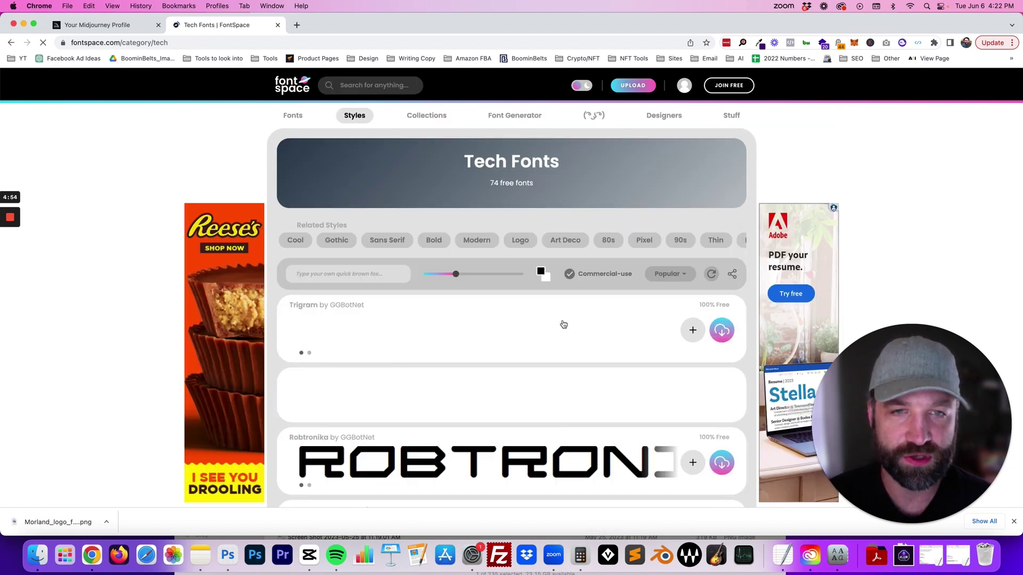
{"action": "scroll", "coordinate": [538, 421], "scroll_direction": "down", "scroll_amount": 1}
{"action": "scroll", "coordinate": [537, 416], "scroll_direction": "down", "scroll_amount": 8}
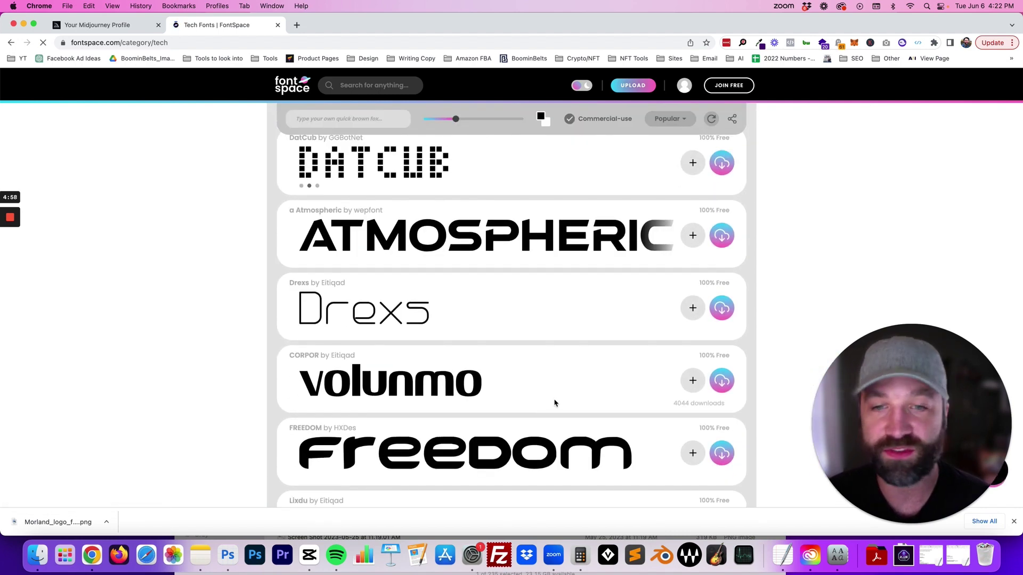
{"action": "scroll", "coordinate": [554, 410], "scroll_direction": "down", "scroll_amount": 3}
{"action": "scroll", "coordinate": [558, 410], "scroll_direction": "up", "scroll_amount": 6}
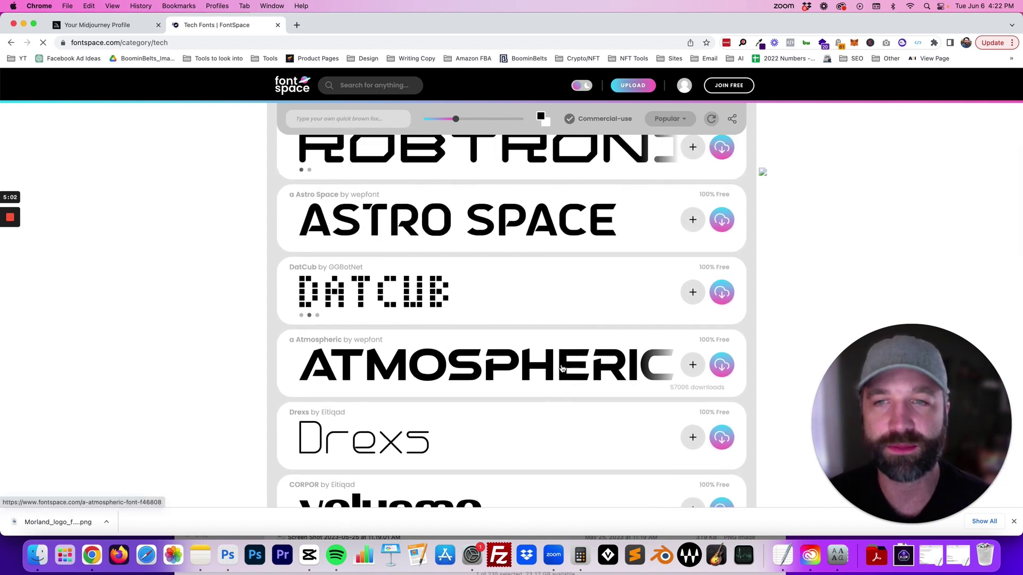
{"action": "scroll", "coordinate": [552, 369], "scroll_direction": "up", "scroll_amount": 2}
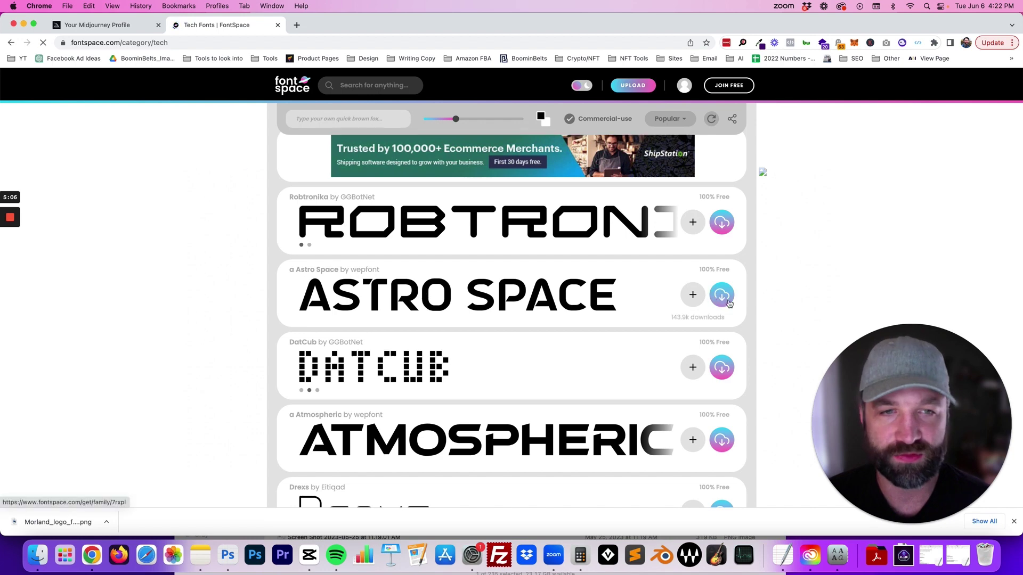
{"action": "left_click", "coordinate": [721, 295]}
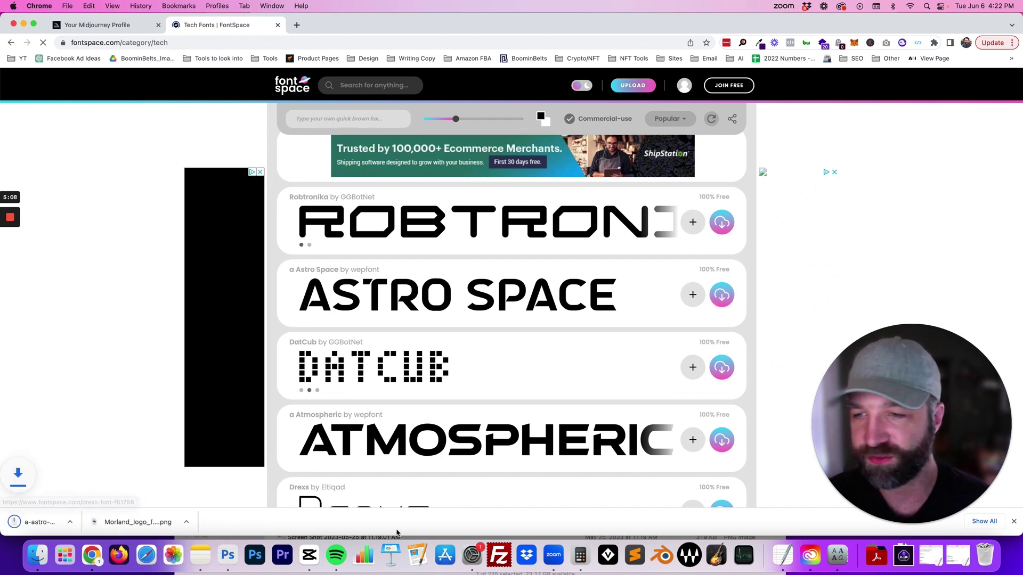
{"action": "left_click", "coordinate": [60, 523]}
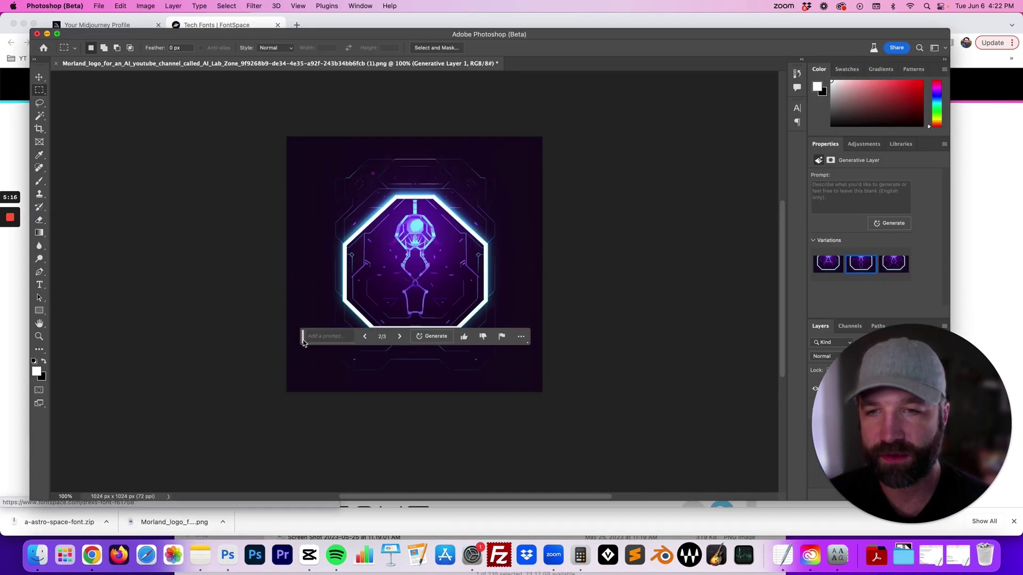
- Start a text layer inside the octagon set in the Astro Space font
{"action": "left_click_drag", "start_coordinate": [302, 341], "coordinate": [523, 462]}
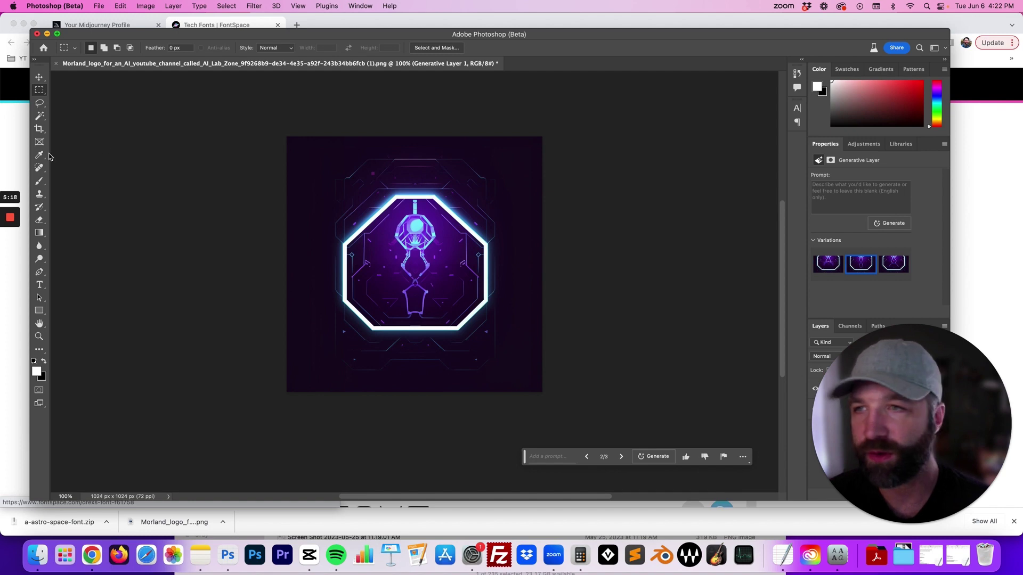
{"action": "key", "text": "t"}
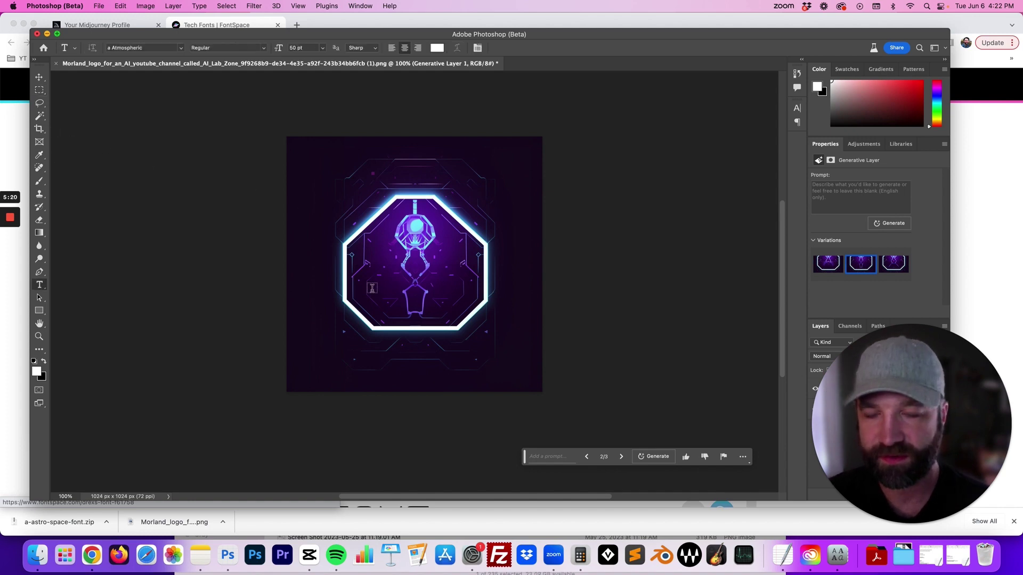
{"action": "left_click", "coordinate": [371, 291]}
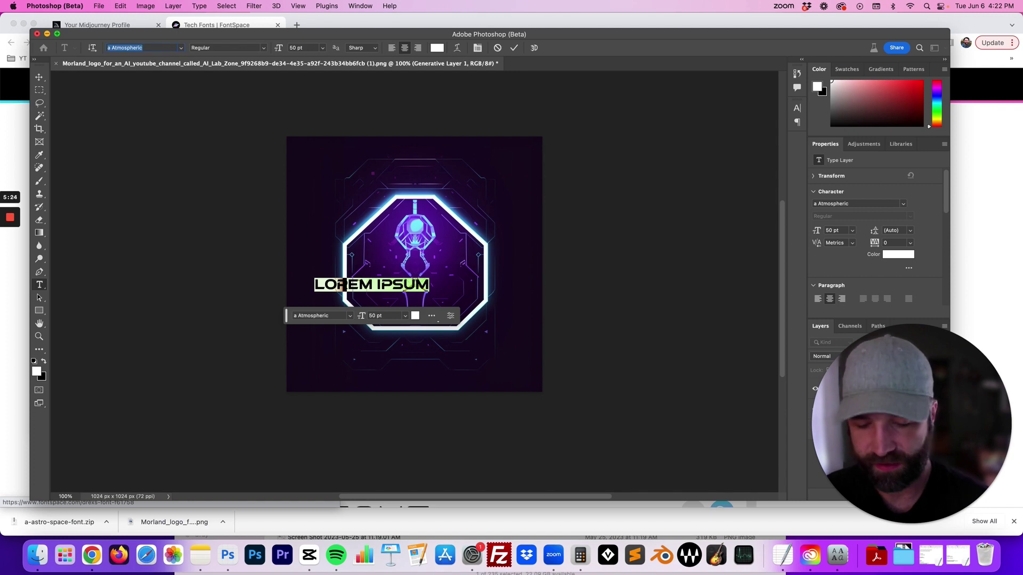
{"action": "left_click", "coordinate": [143, 48]}
{"action": "type", "text": "astro"}
{"action": "key", "text": "Return"}
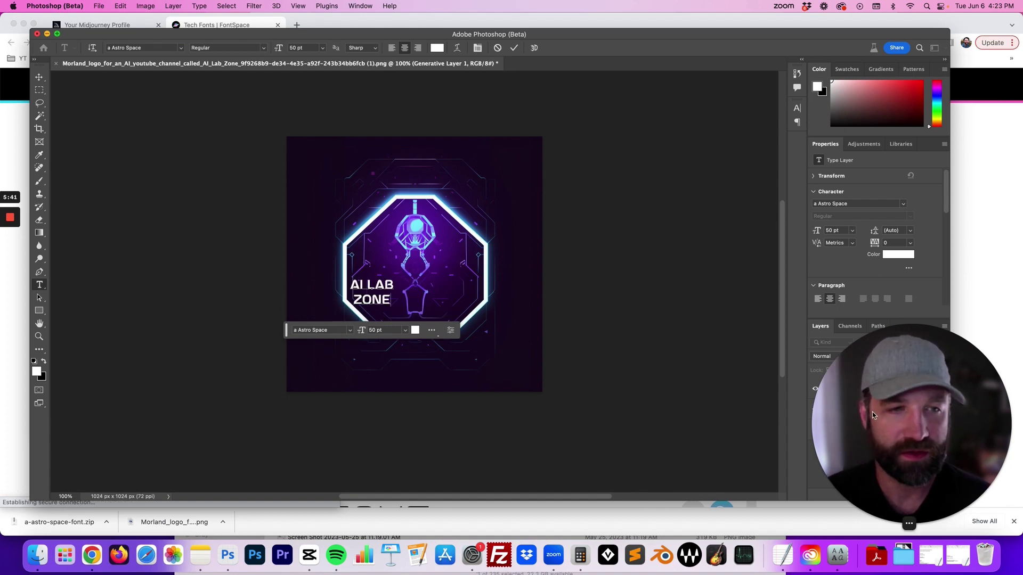
- Commit the AI LAB ZONE text, then centre it and enlarge it to 95.94 pt
{"action": "left_click", "coordinate": [38, 78]}
{"action": "left_click_drag", "start_coordinate": [403, 298], "coordinate": [432, 287]}
{"action": "key", "text": "super+t"}
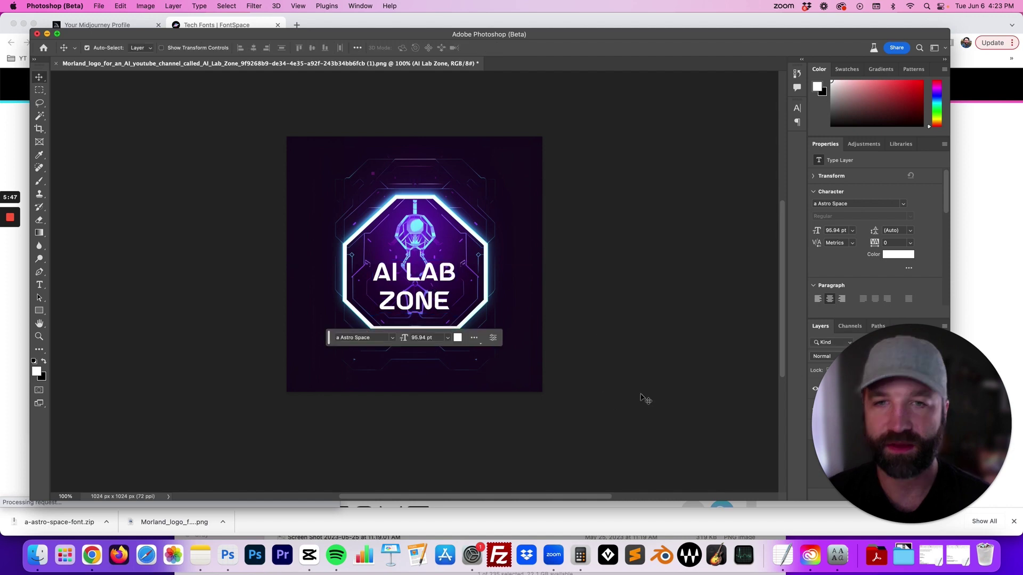
{"action": "key", "text": "Return"}
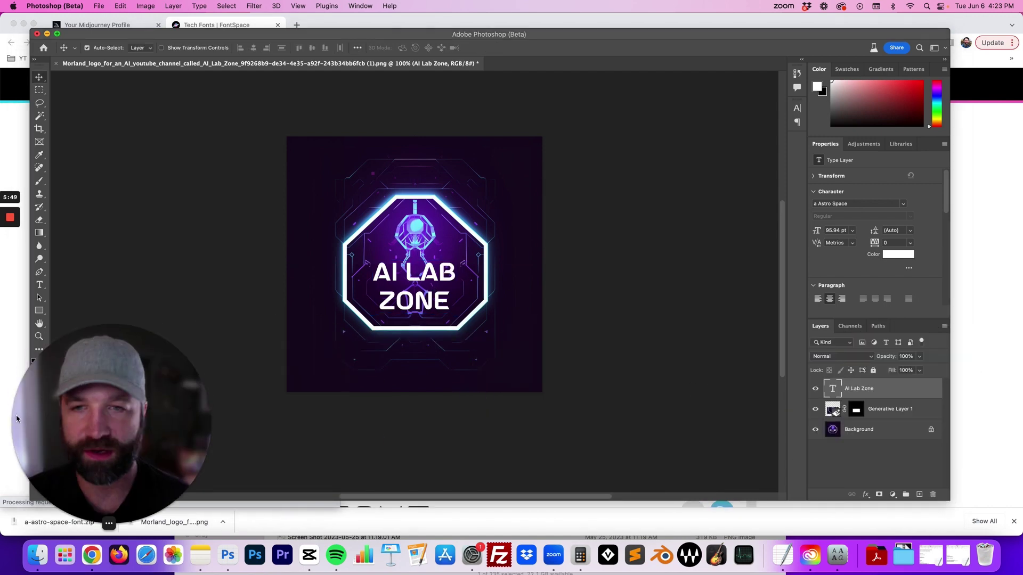
- Add a Drop Shadow layer style to the AI Lab Zone text layer, then select the Background layer
{"action": "double_click", "coordinate": [870, 397]}
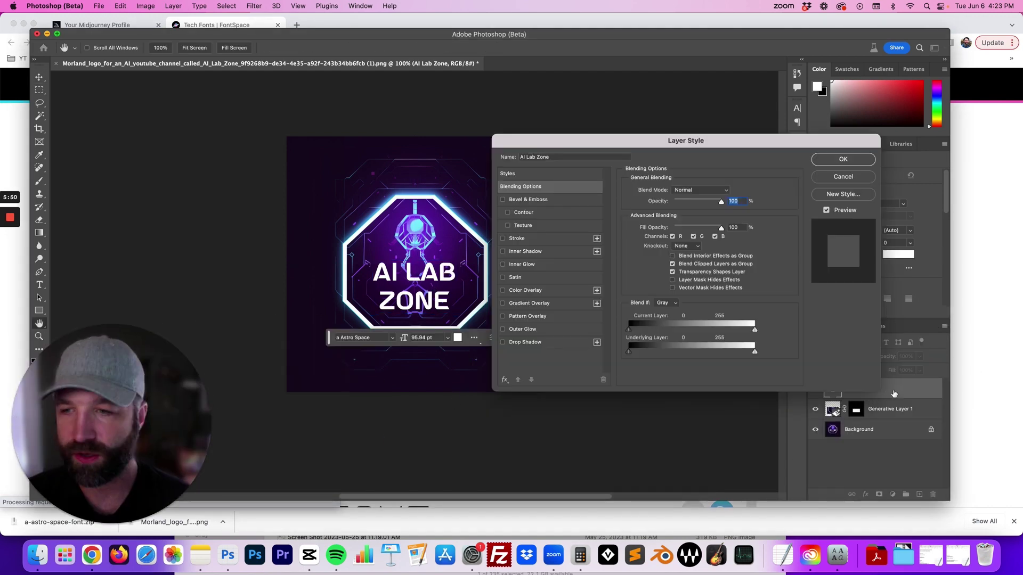
{"action": "left_click", "coordinate": [519, 342]}
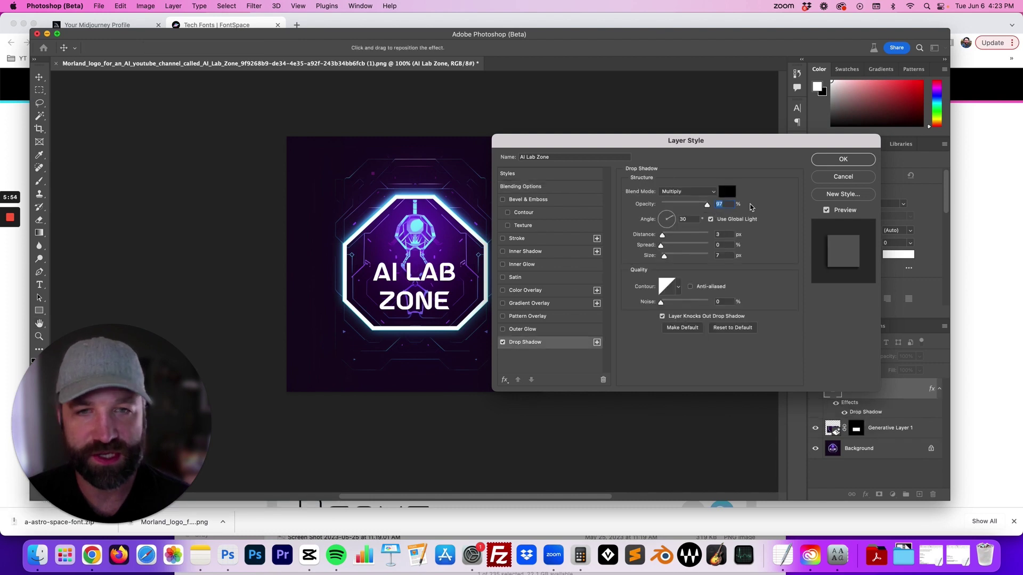
{"action": "left_click", "coordinate": [842, 159]}
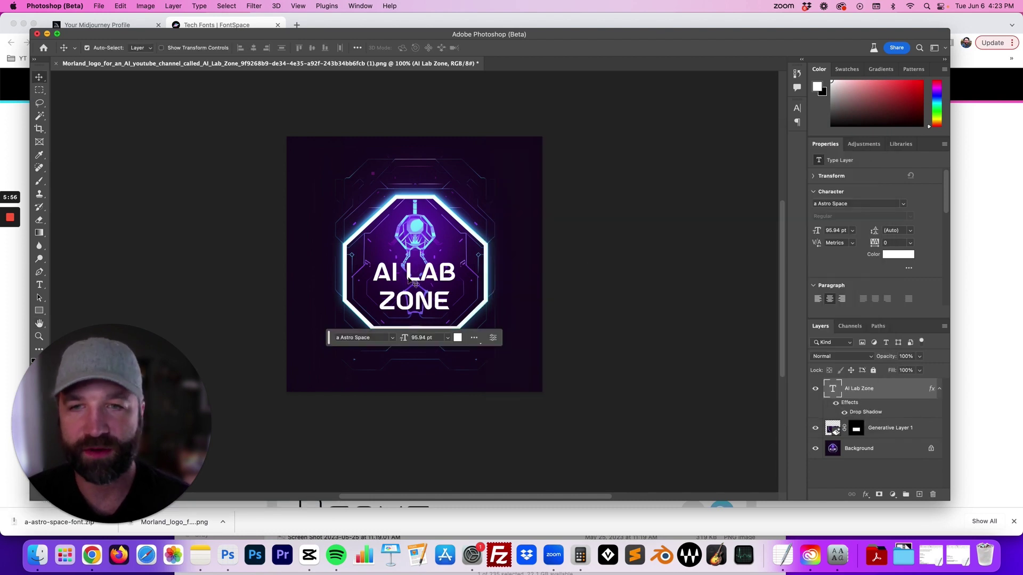
{"action": "left_click", "coordinate": [881, 453]}
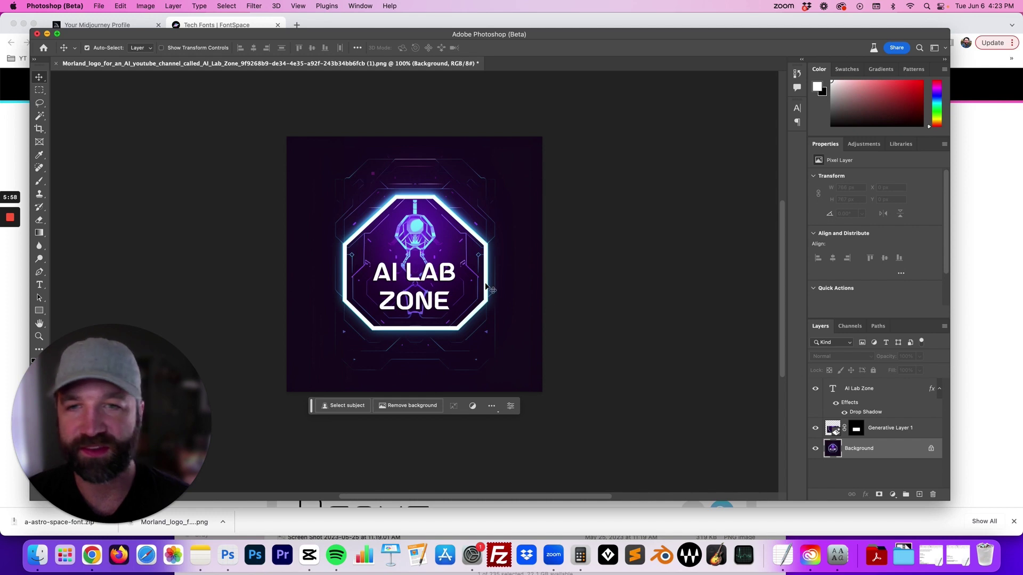